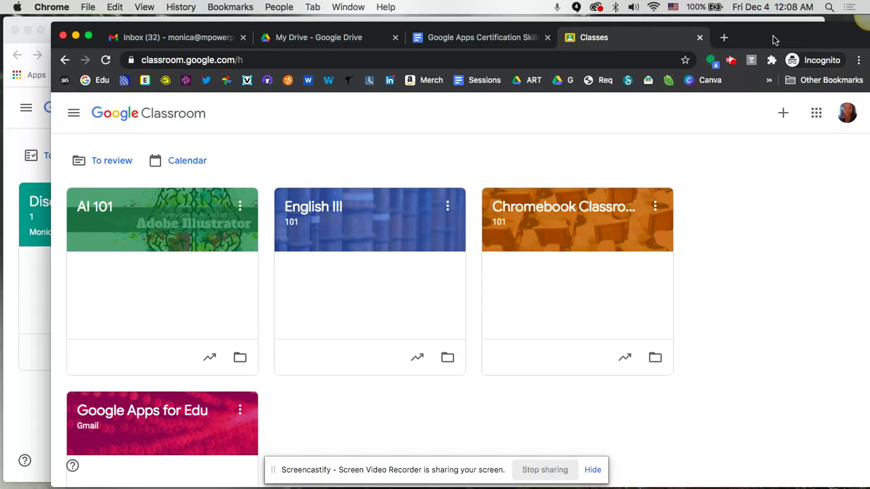
Step: Look over the class cards and the main navigation, and open the calendar for all classes
left_click_drag(773, 36, 726, 35)
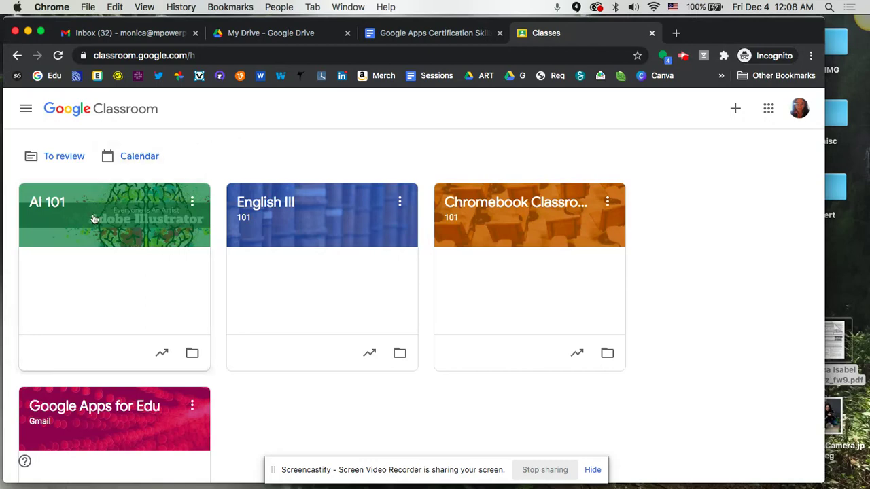
scroll(227, 394, "down", 2)
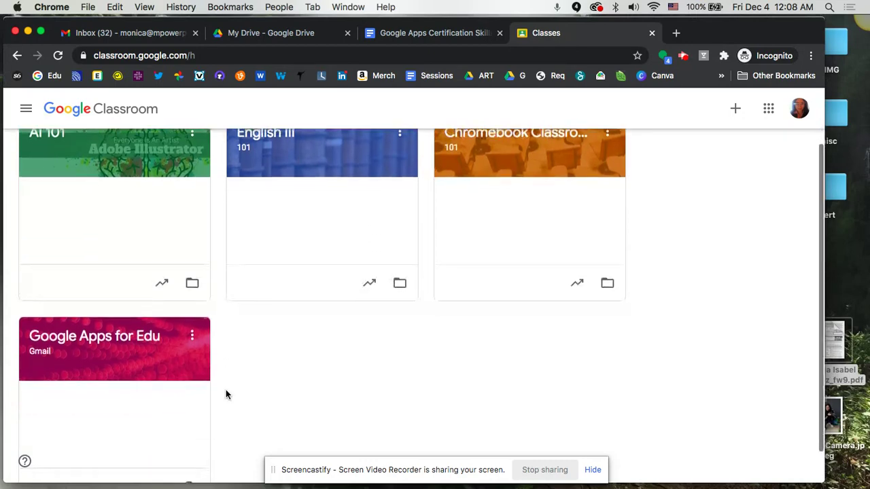
scroll(225, 395, "up", 2)
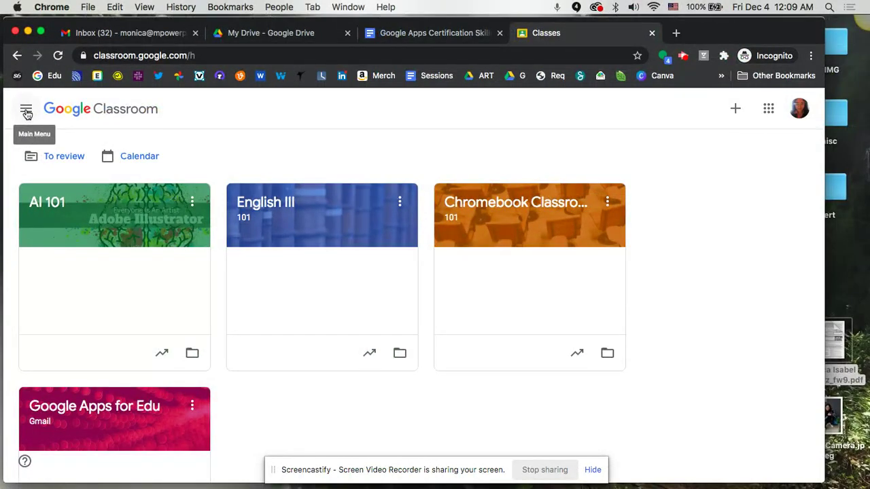
left_click(44, 114)
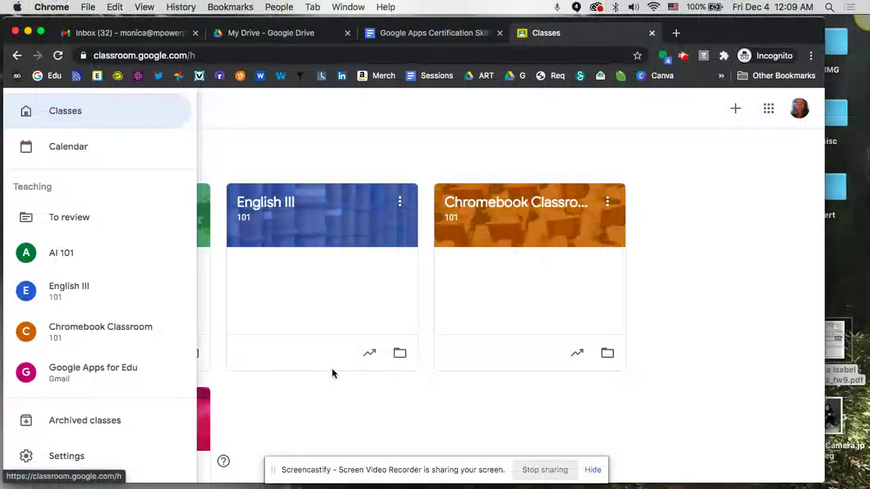
left_click(291, 160)
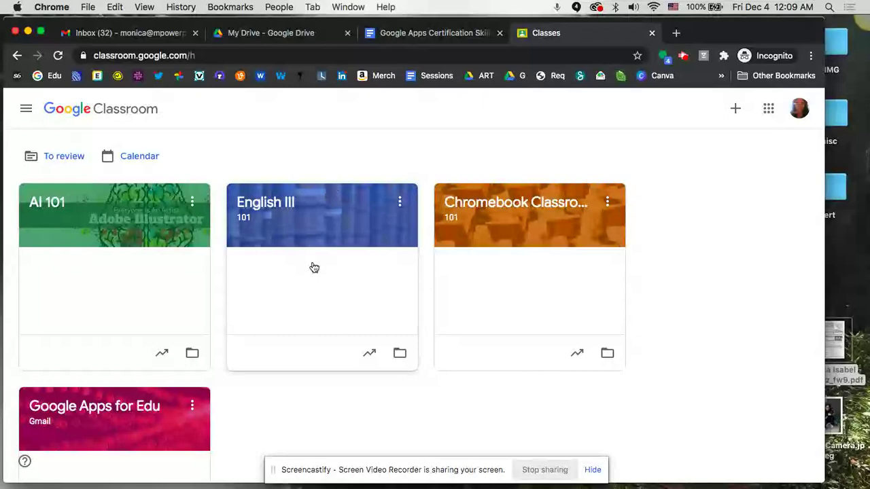
left_click(26, 110)
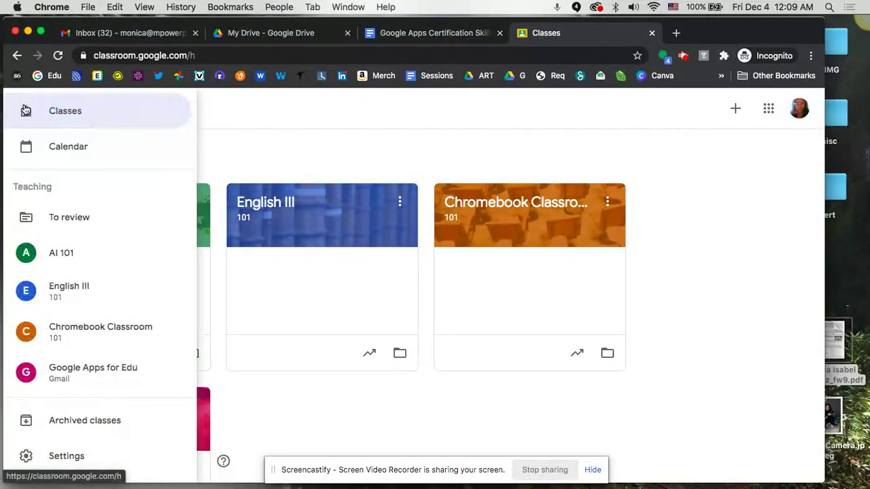
left_click(47, 155)
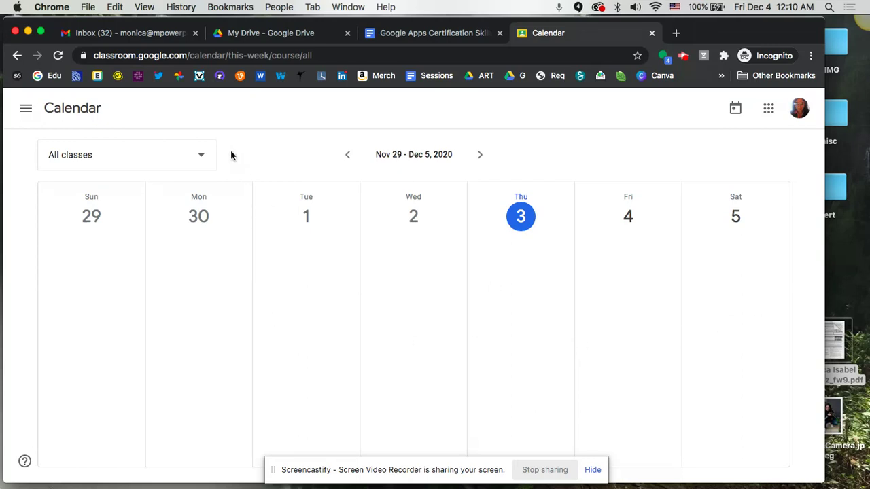
Step: Open the work to review and filter it by Google Apps for Edu, Chromebook Classroom, and finally All classes
left_click(27, 110)
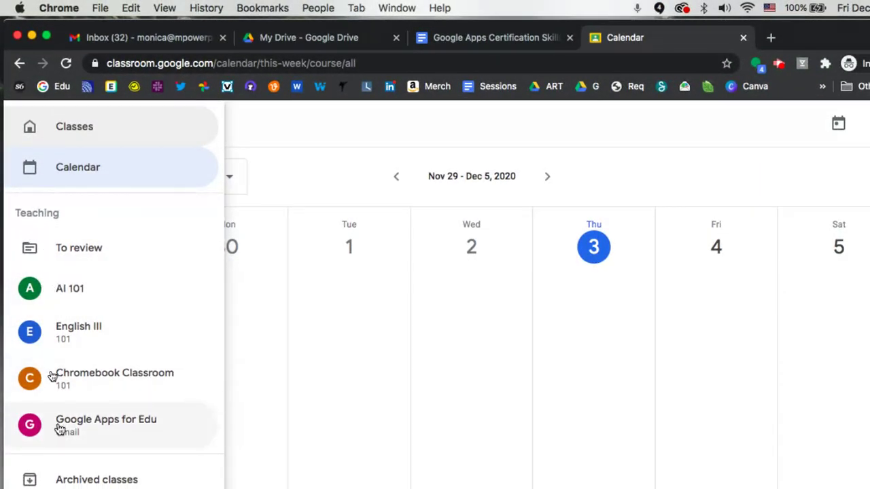
left_click(69, 251)
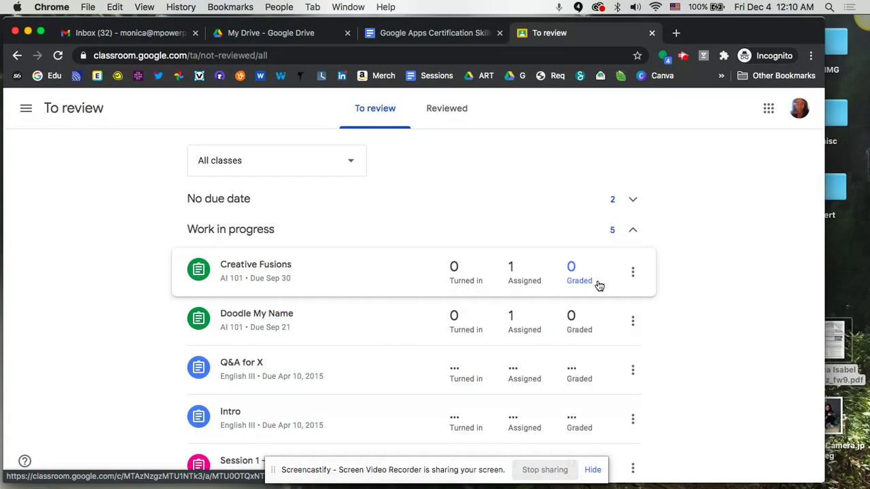
left_click(352, 161)
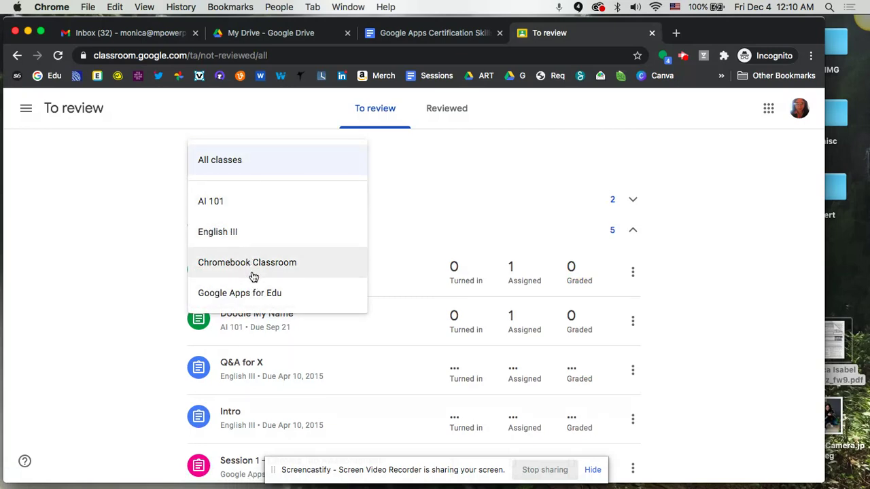
left_click(248, 300)
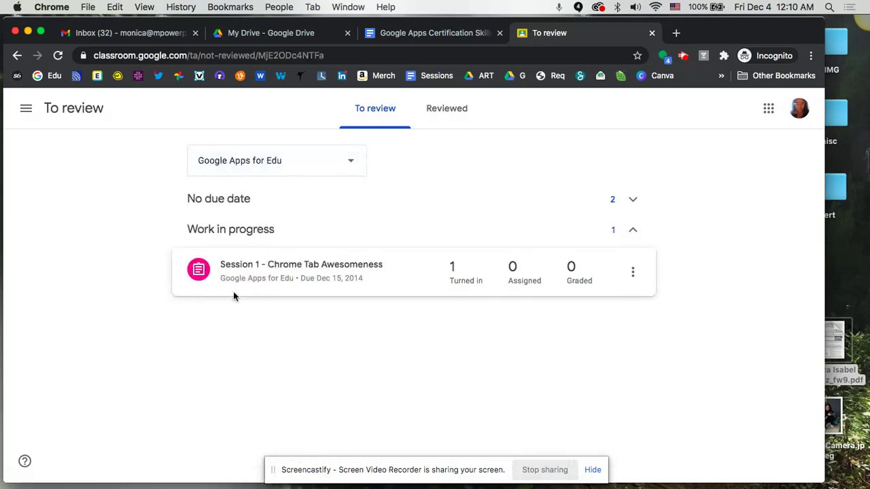
left_click(347, 165)
left_click(260, 226)
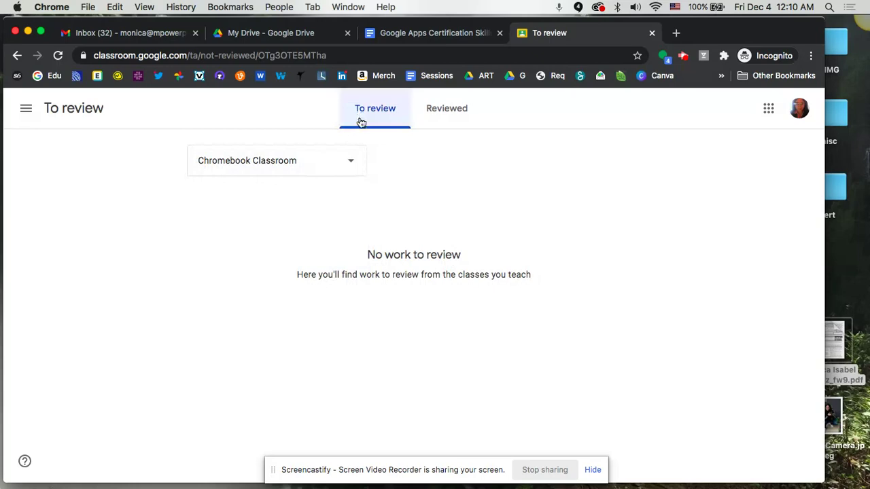
left_click(355, 160)
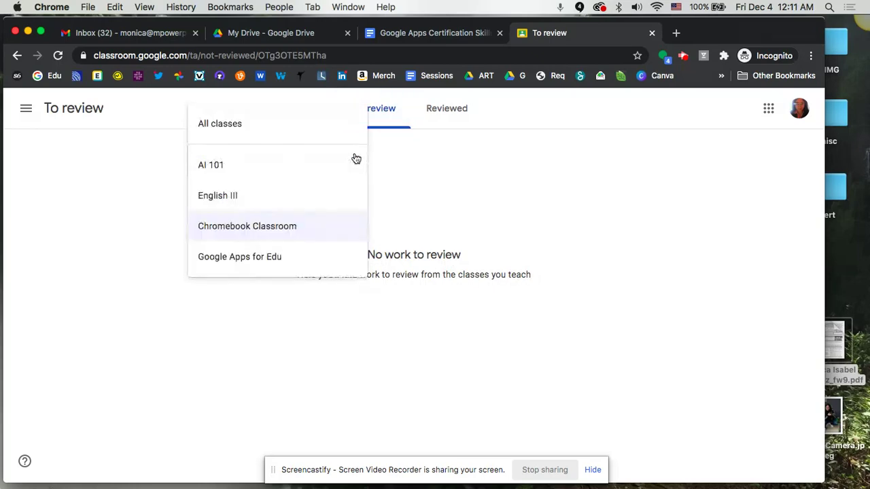
left_click(233, 124)
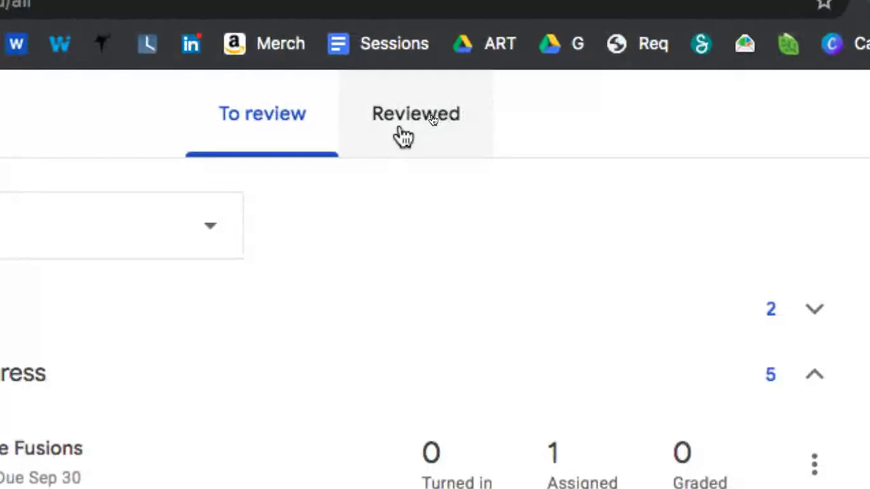
Step: View the reviewed work for all classes and return to the list of work still to review
left_click(395, 151)
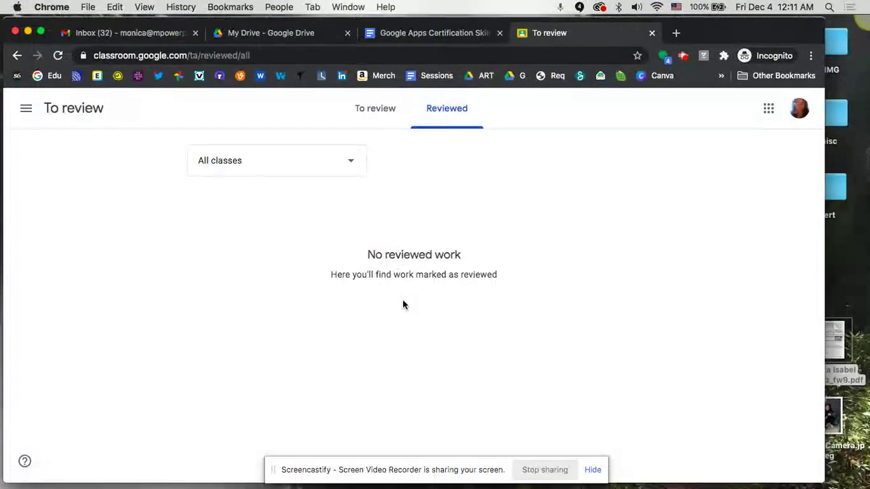
left_click(385, 109)
scroll(314, 336, "down", 1)
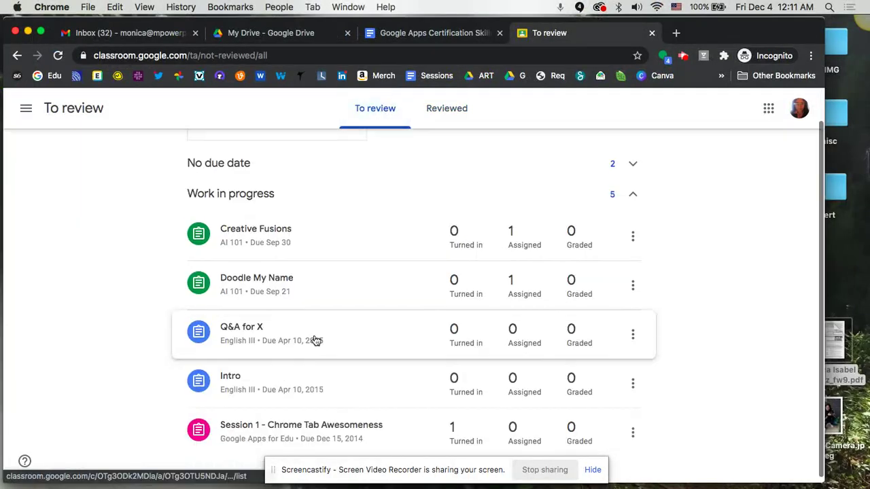
Step: Check the review option and student work of the Creative Fusions assignment, and return to the list of classes
left_click(633, 238)
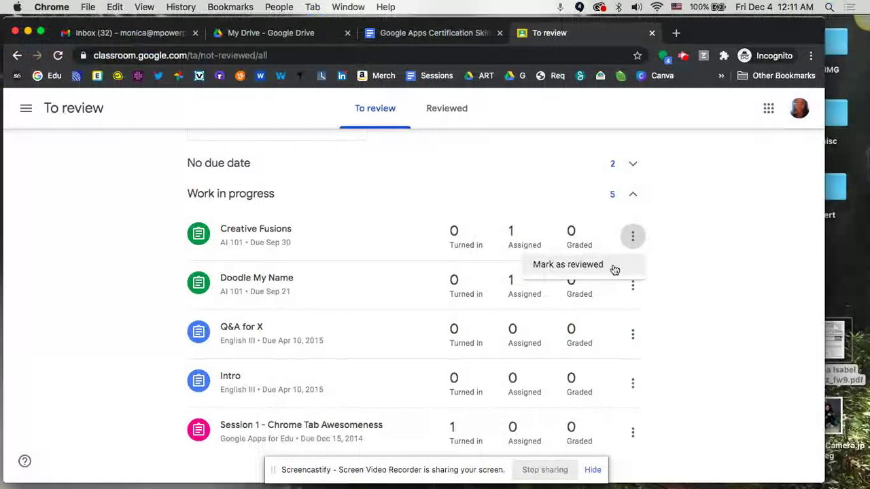
left_click(337, 244)
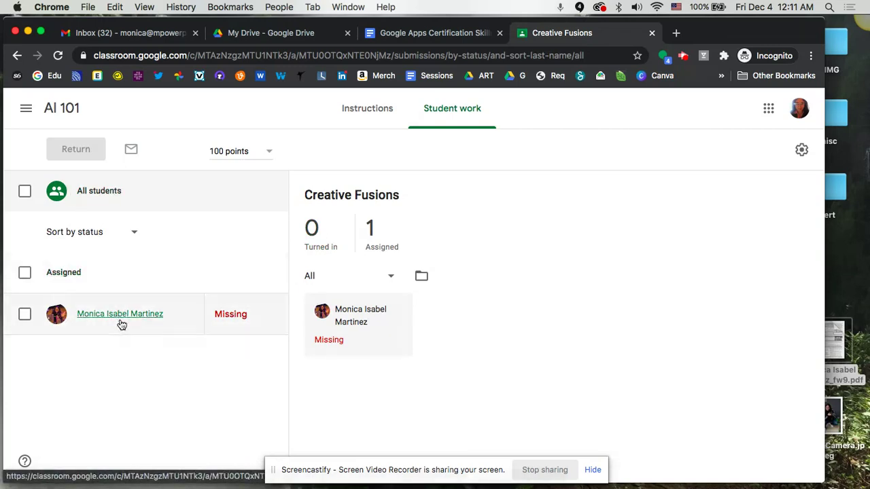
left_click(27, 111)
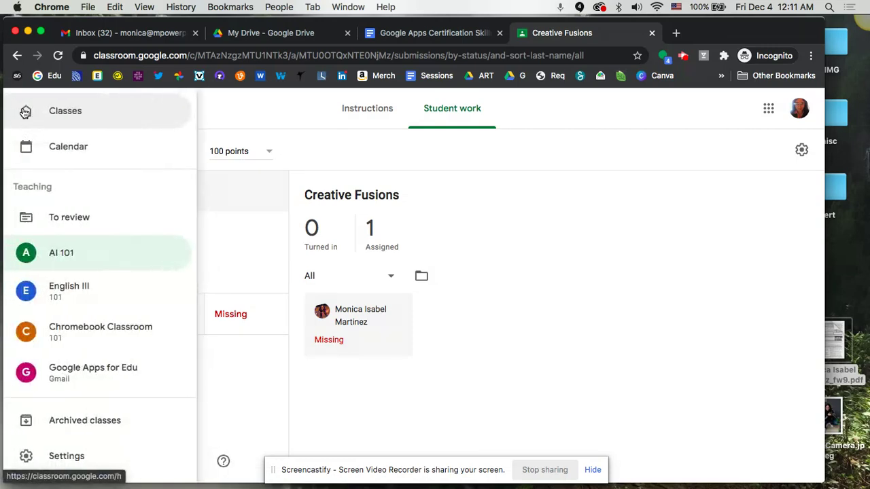
left_click(64, 112)
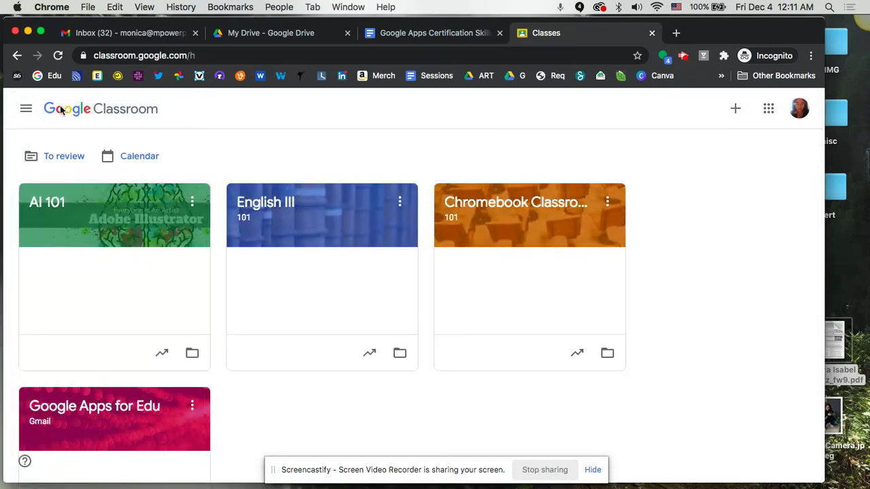
Step: Open the Classroom settings and look over the Profile section
left_click(26, 116)
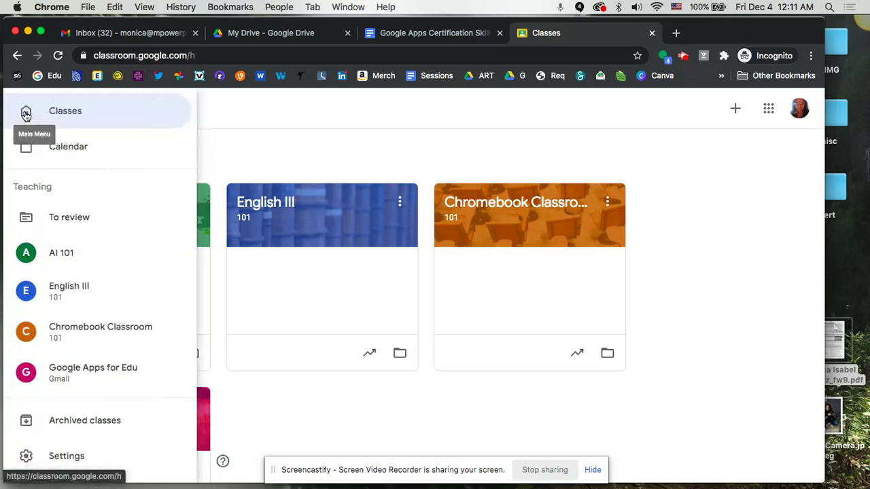
scroll(87, 346, "down", 3)
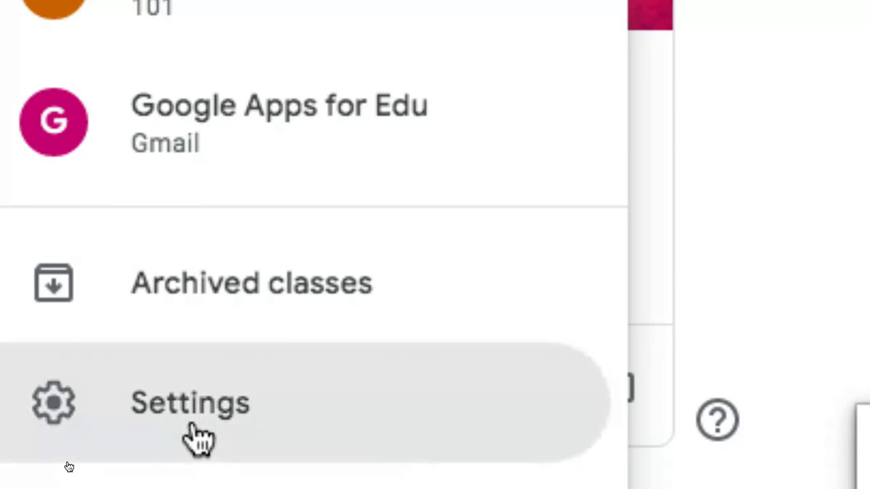
left_click(193, 422)
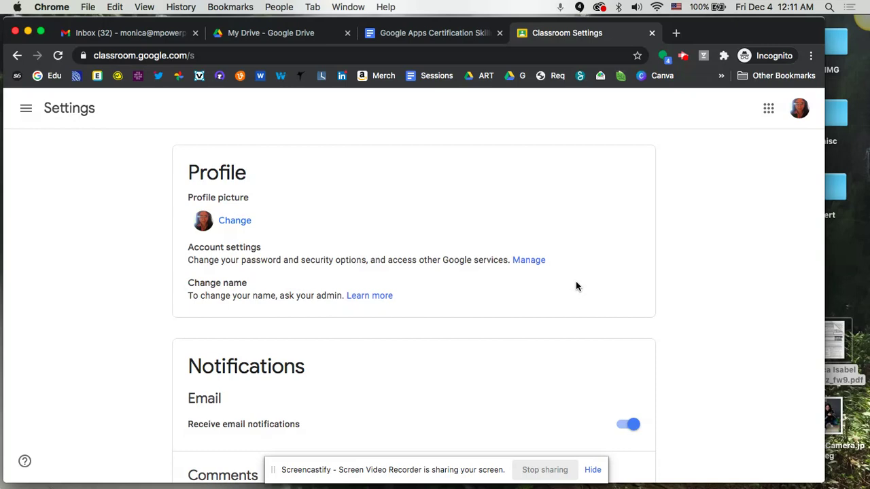
scroll(576, 287, "down", 2)
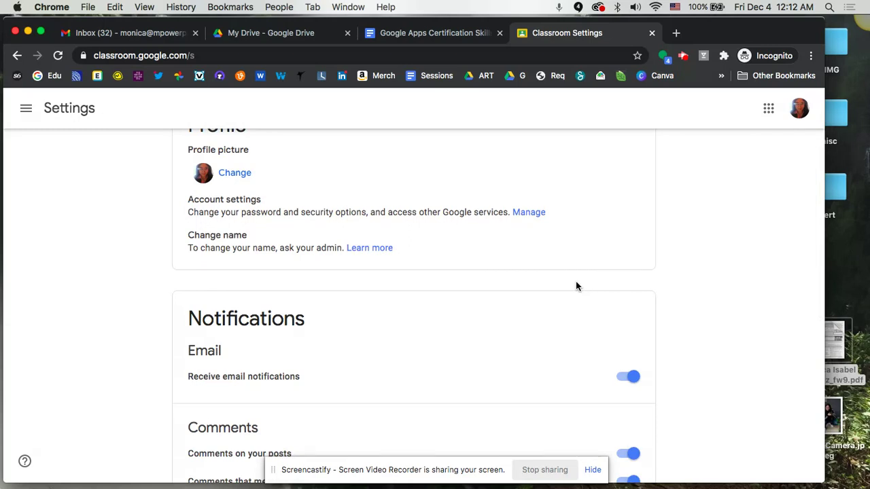
scroll(576, 286, "up", 2)
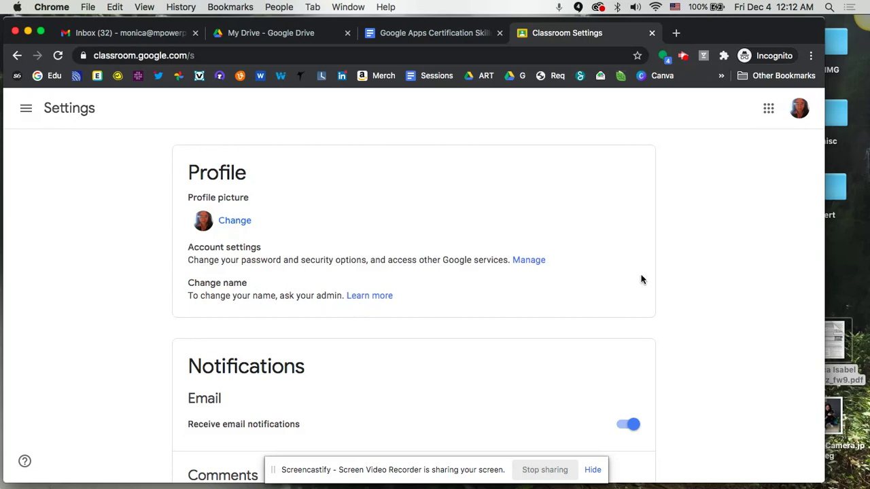
Step: Examine the notification settings for email, comments and classes you teach
scroll(681, 310, "down", 5)
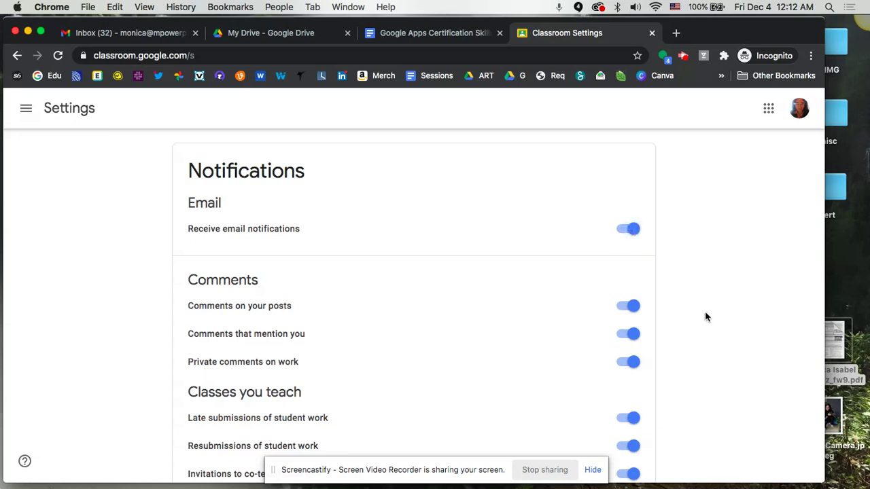
scroll(706, 316, "down", 3)
scroll(705, 317, "down", 2)
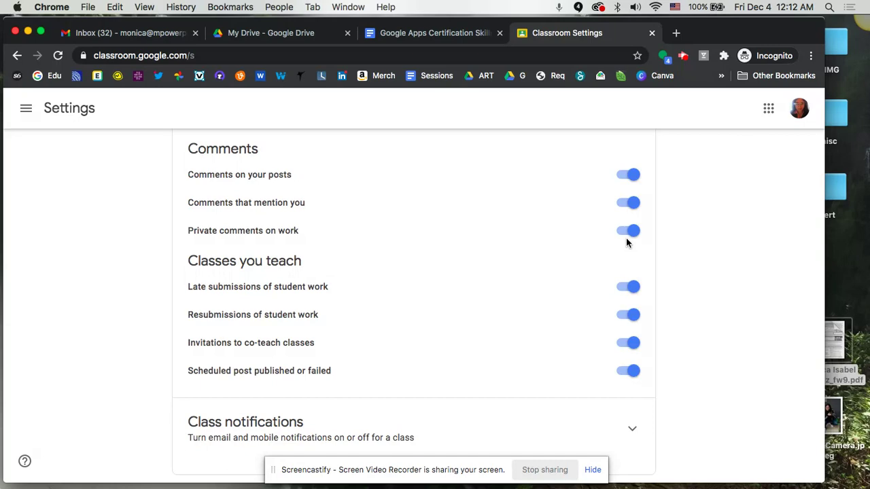
scroll(401, 293, "down", 1)
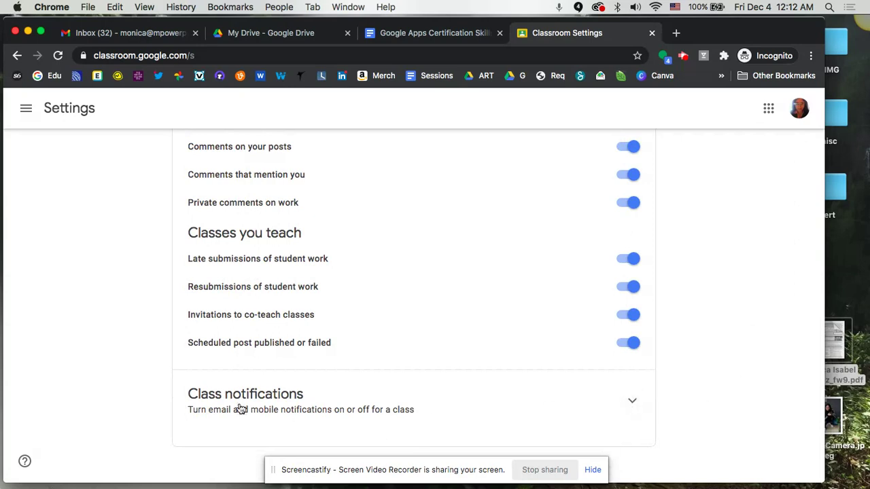
Step: Expand the per-class notification settings to review them, and collapse them again
left_click(633, 402)
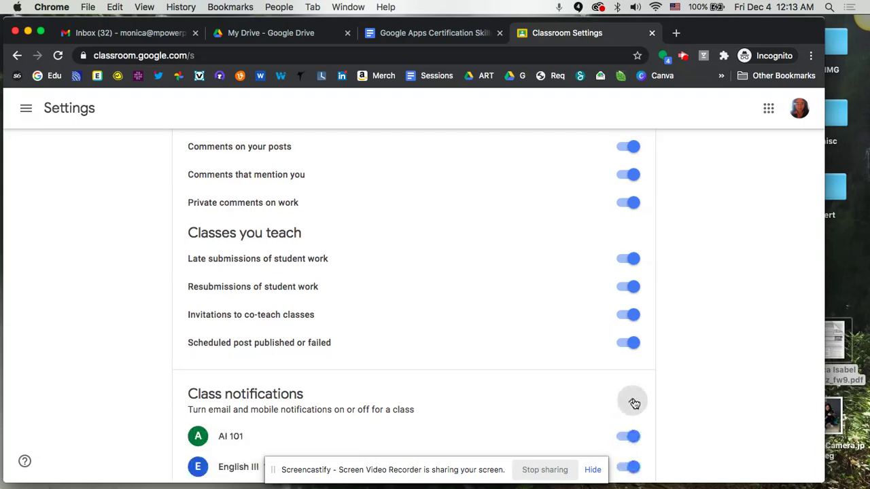
scroll(526, 358, "down", 3)
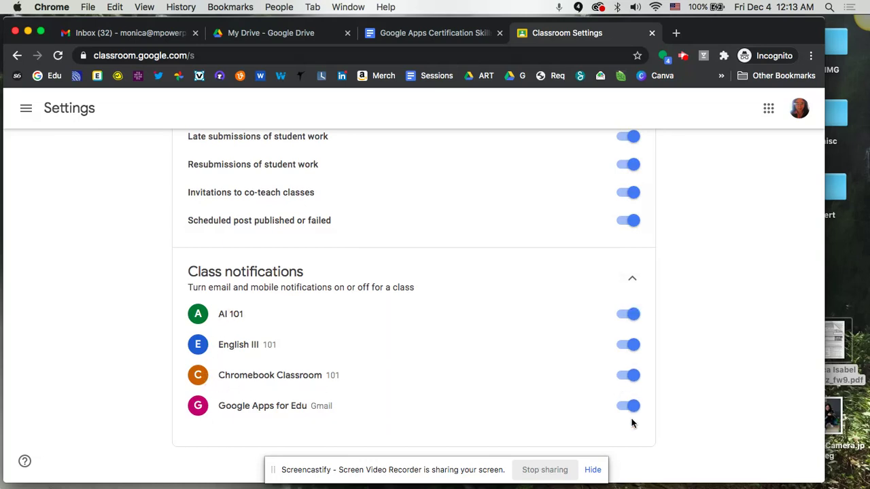
left_click(634, 281)
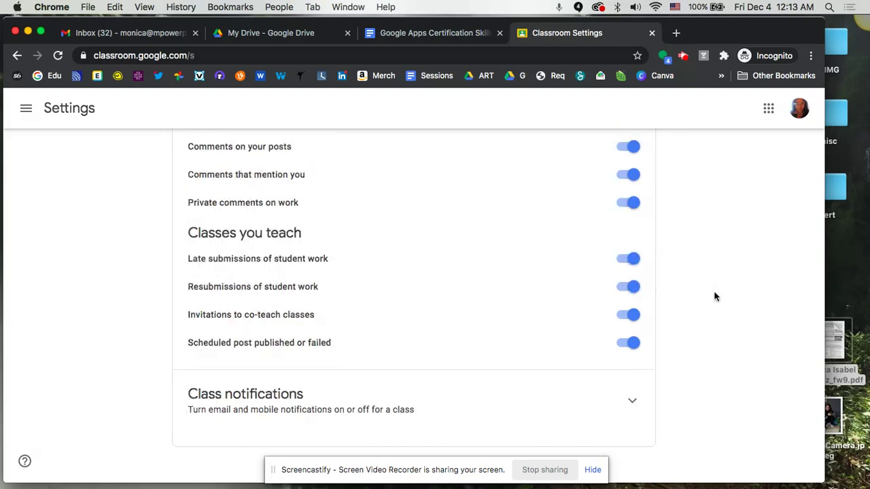
scroll(715, 295, "up", 10)
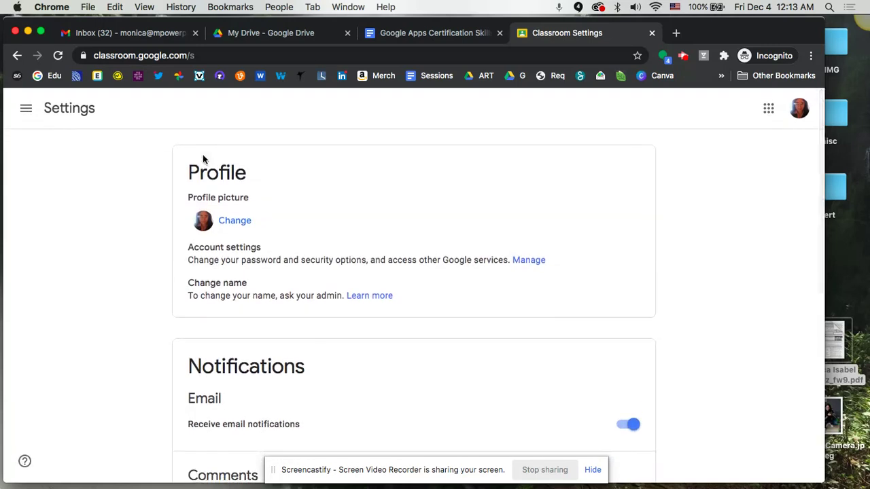
Step: Return from the settings to the list of classes and show the main navigation
left_click(26, 108)
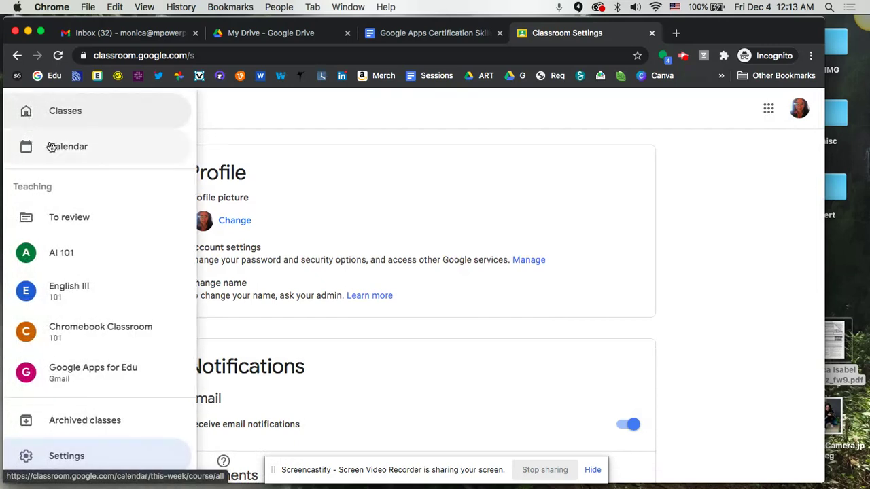
left_click(89, 114)
scroll(344, 295, "up", 2)
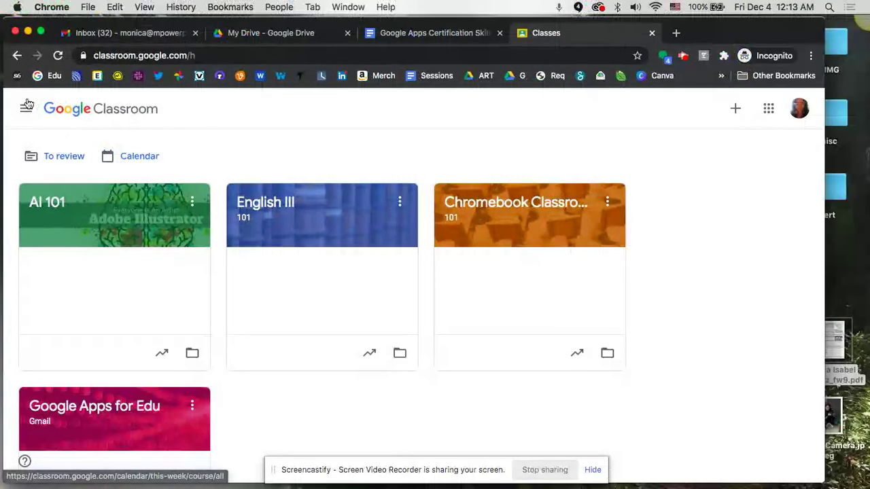
left_click(26, 107)
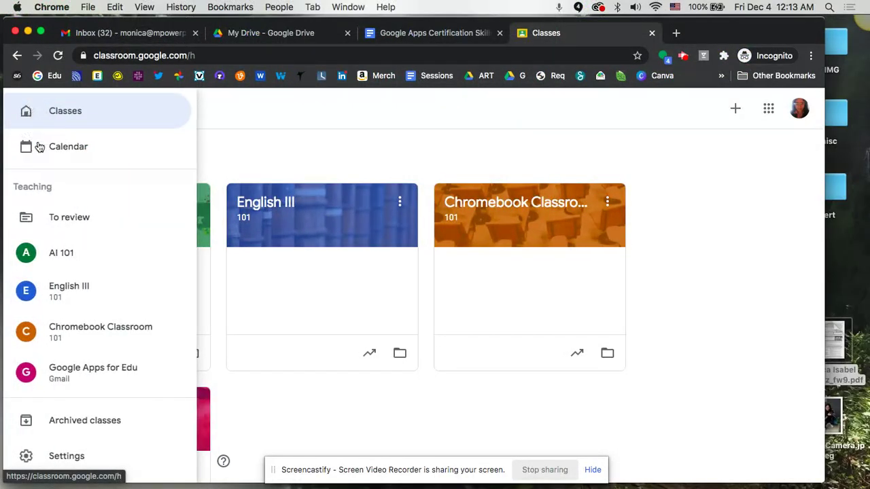
Step: Close the main navigation and browse the list of Google apps available from the class list page
left_click(322, 121)
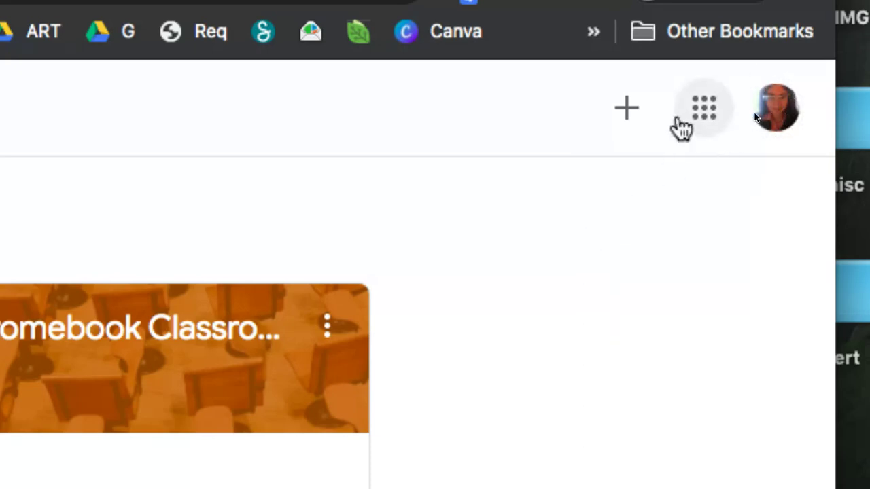
left_click(708, 126)
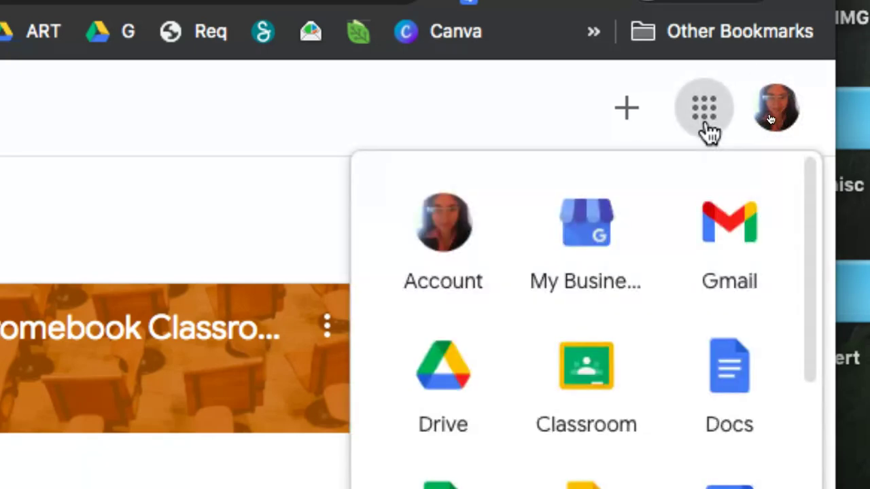
scroll(763, 271, "down", 2)
scroll(763, 292, "down", 3)
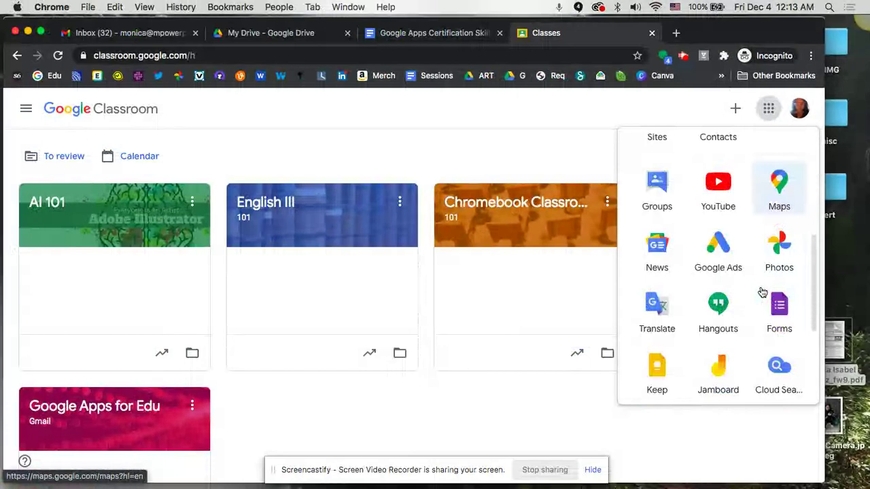
scroll(761, 291, "up", 5)
left_click(585, 128)
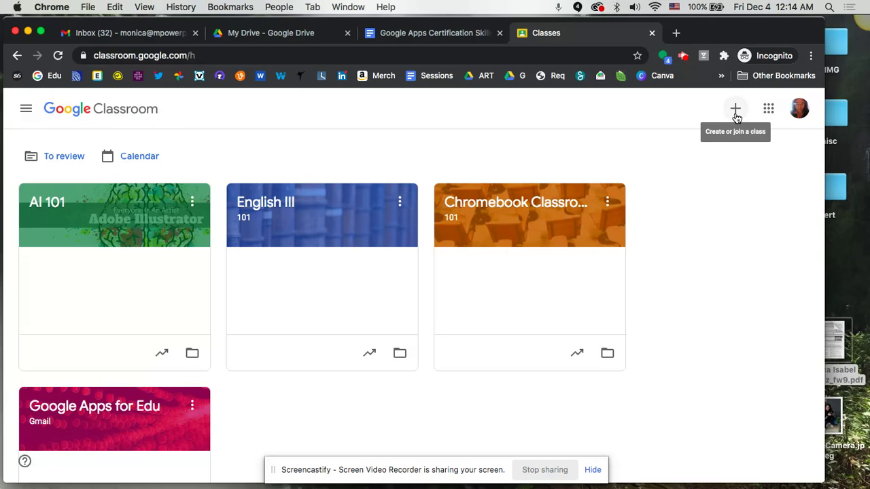
Step: Open the form for joining a class, examine its class code field, and close the form without joining
left_click(735, 110)
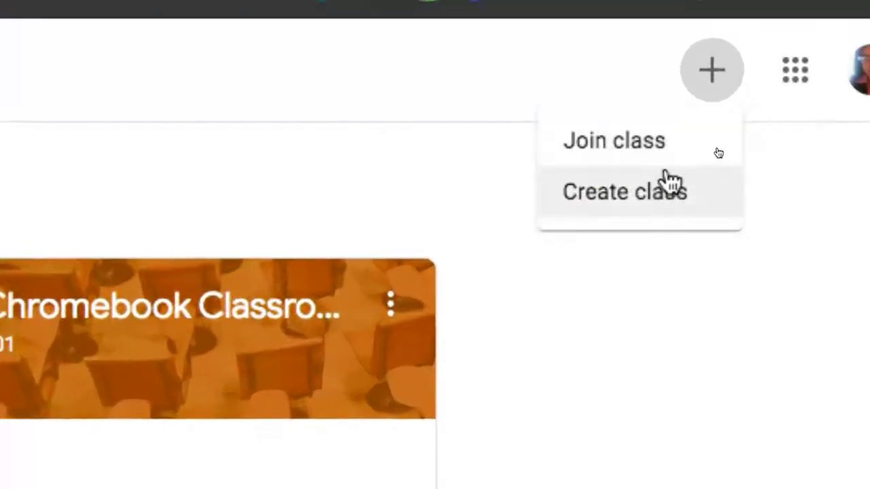
left_click(717, 144)
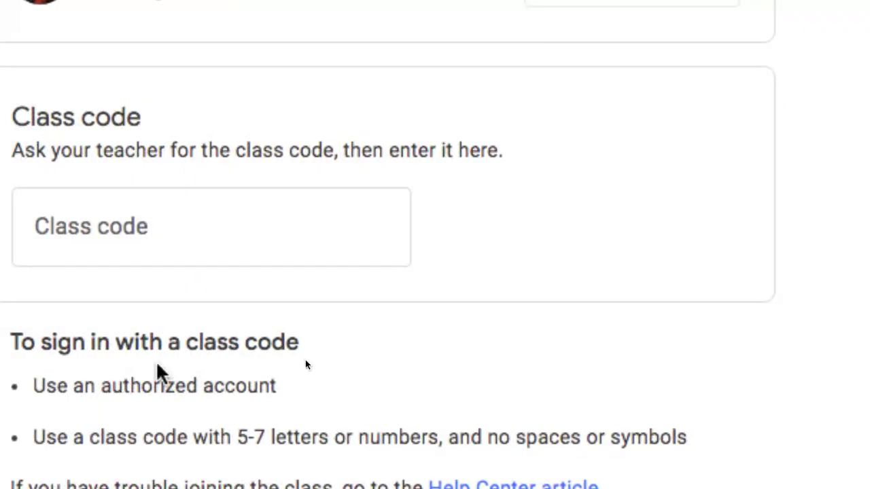
left_click(165, 236)
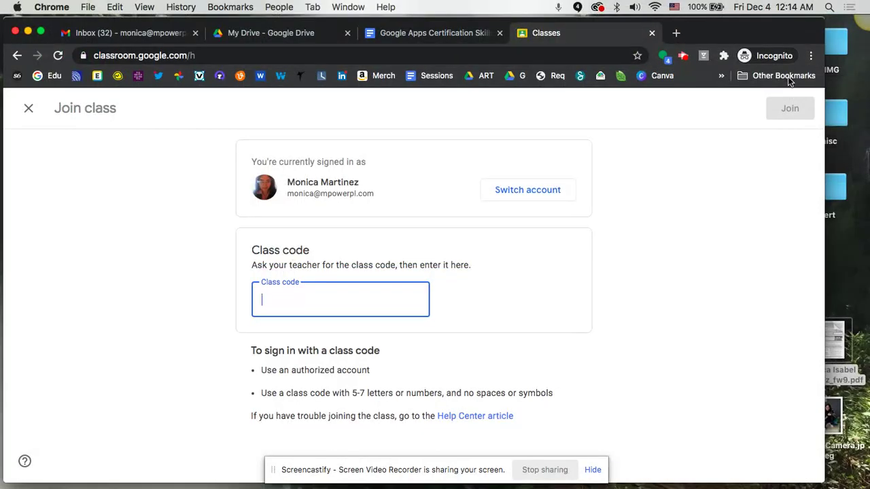
left_click(31, 110)
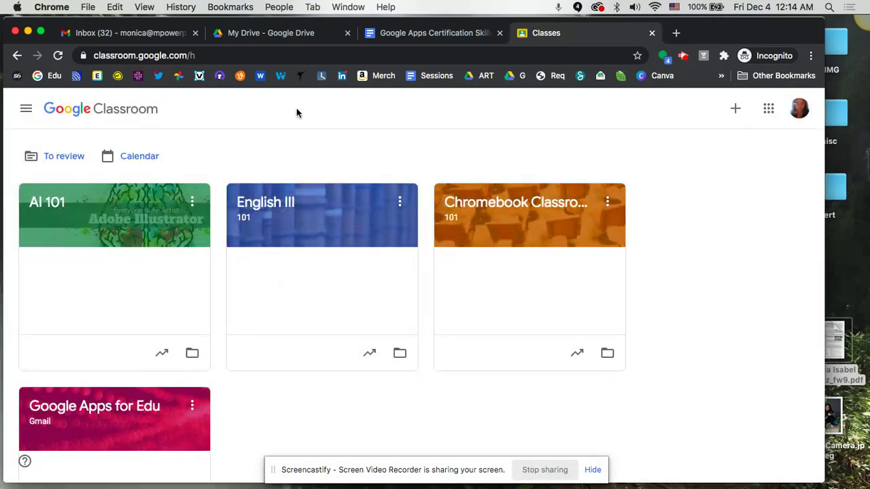
Step: Create a new class named Holiday Cards, leaving section, subject and room blank
left_click(733, 108)
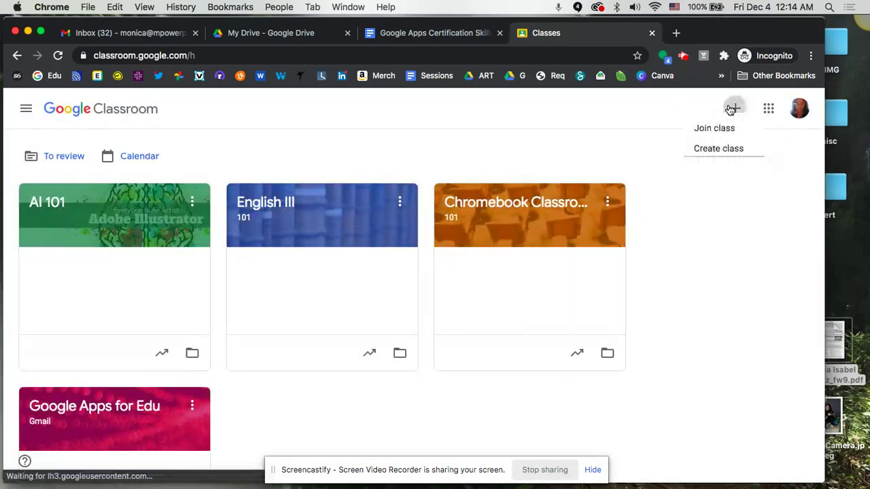
left_click(724, 157)
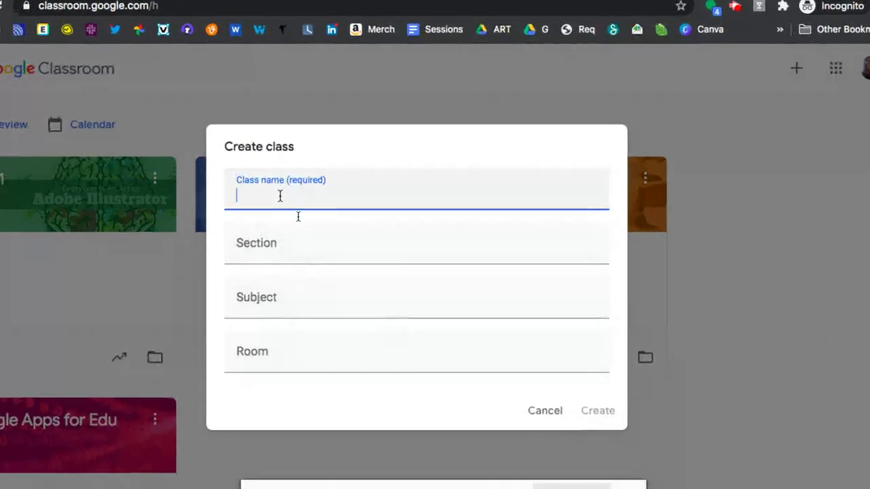
type("Ho")
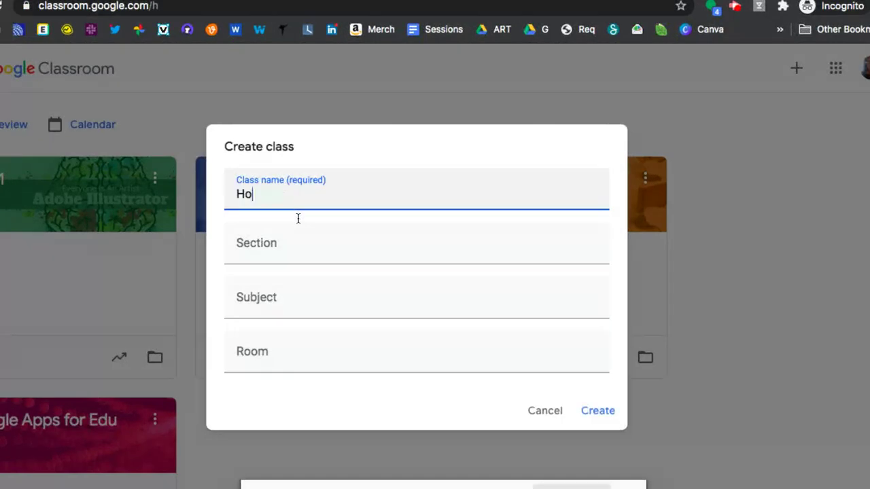
type("liday Cards")
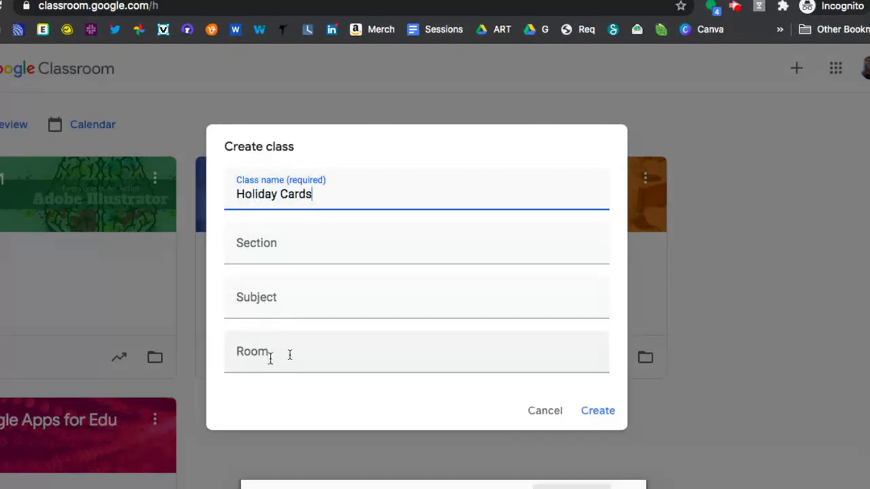
left_click(609, 416)
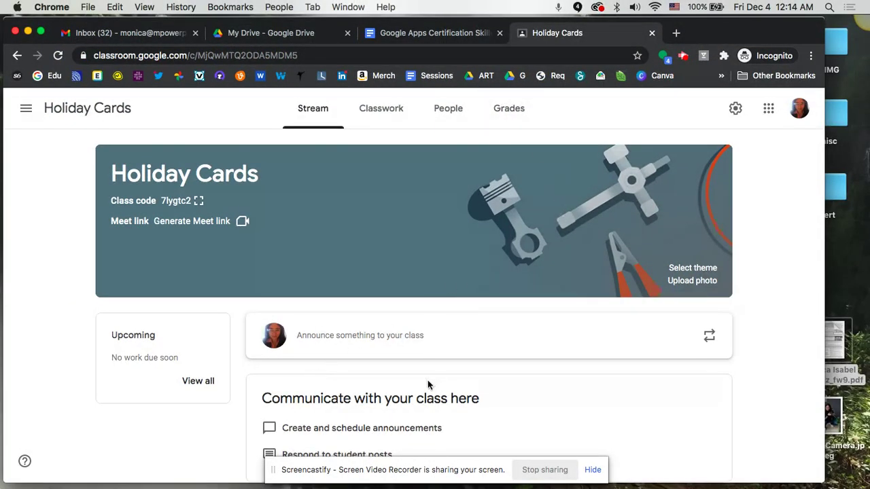
Step: Switch to the other account's Classroom window and examine the Teaching and Enrolled sections in its main navigation
left_click_drag(740, 41, 781, 36)
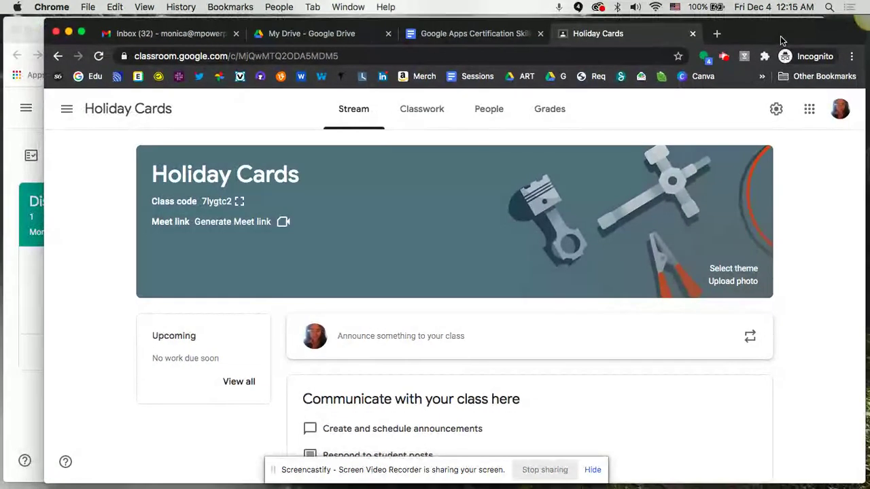
left_click(17, 171)
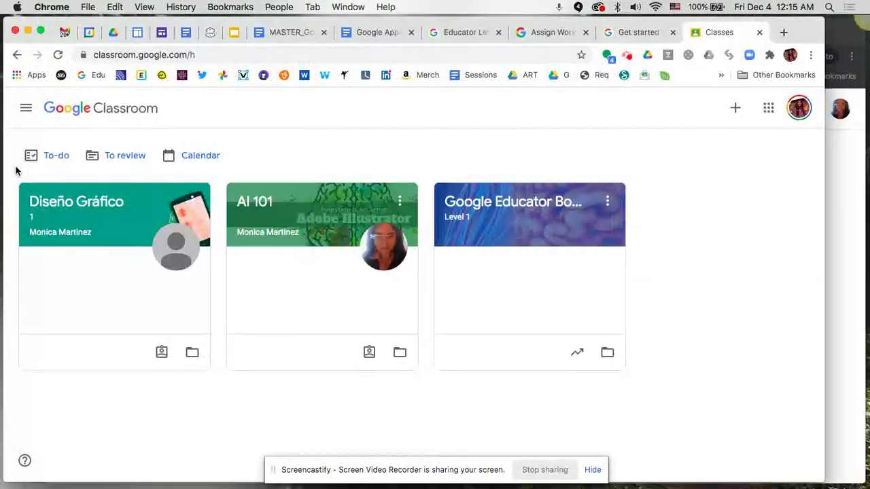
left_click(25, 111)
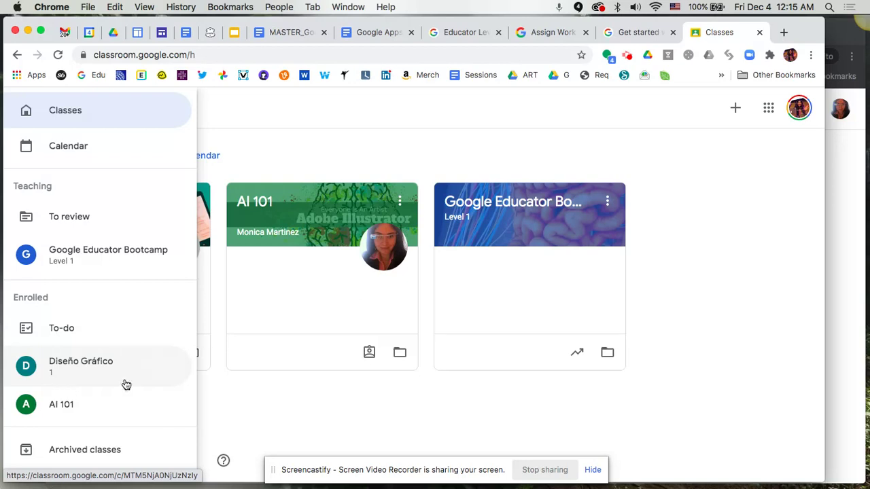
left_click(724, 302)
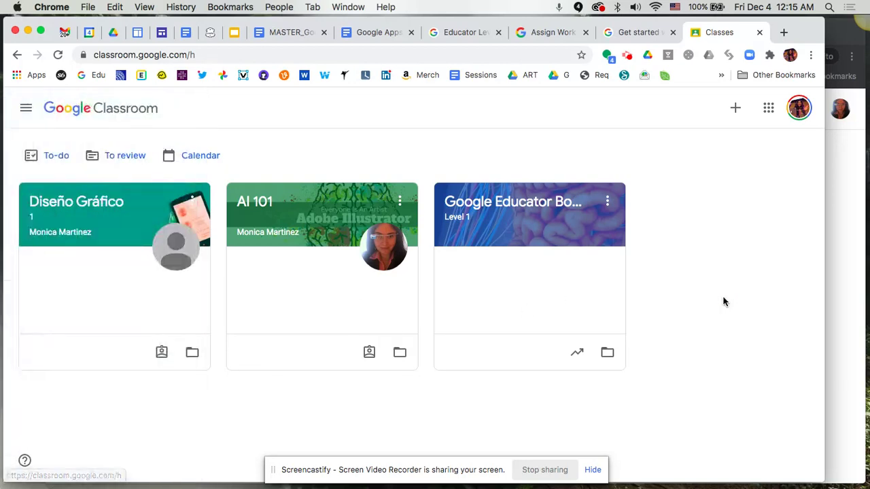